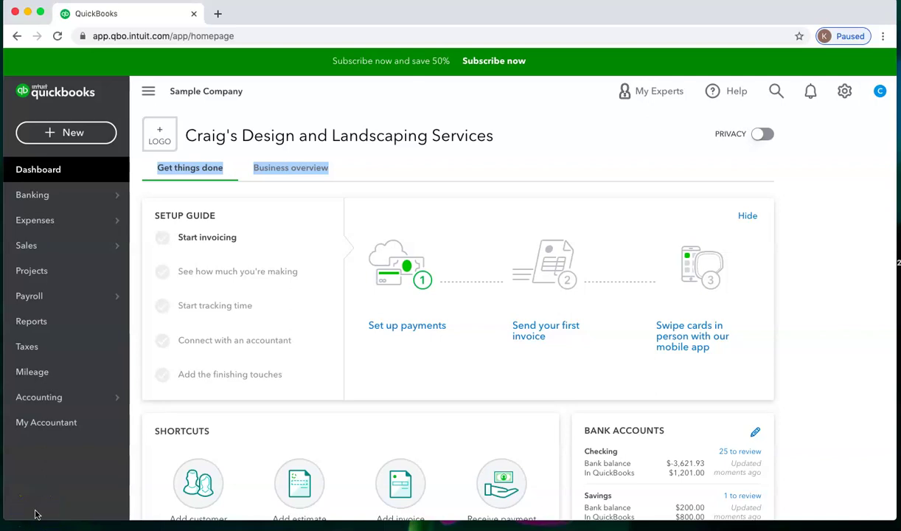
left_click(50, 133)
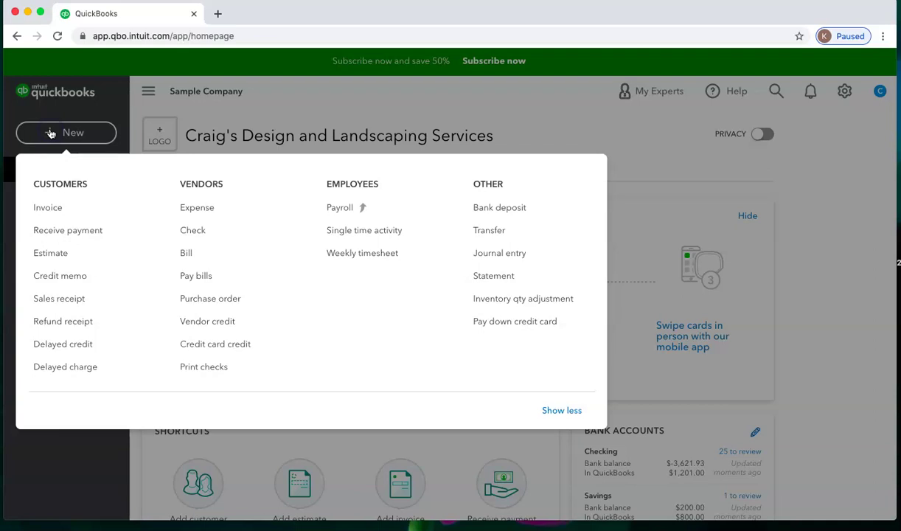
left_click(210, 327)
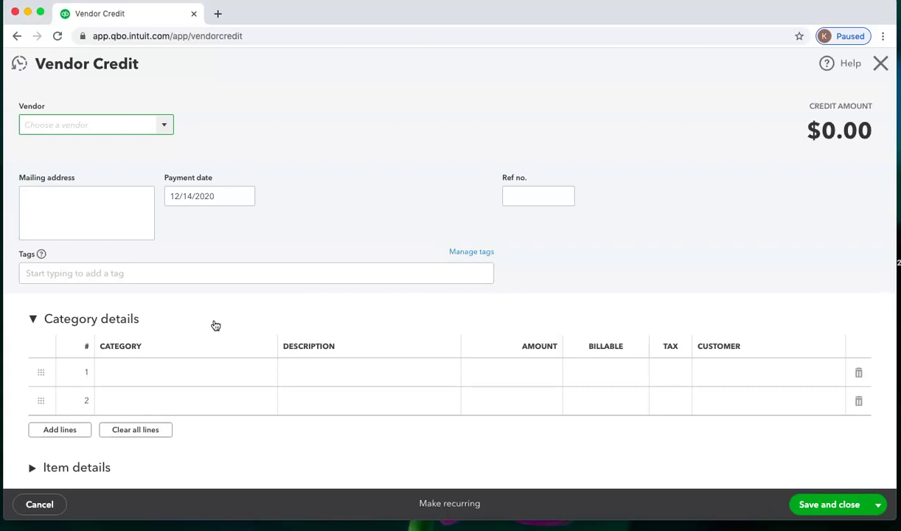
left_click(880, 64)
Start a new vendor credit and choose Books by Bessie as the vendor.
left_click(66, 133)
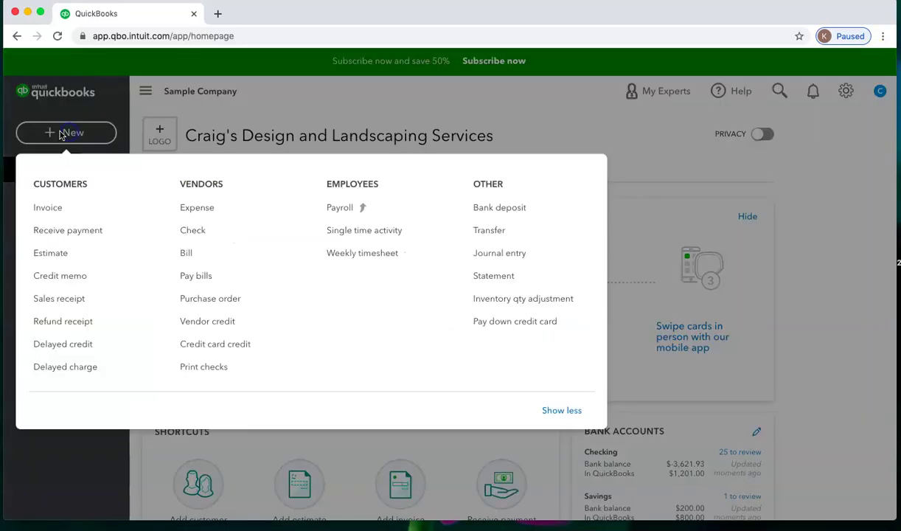
left_click(209, 322)
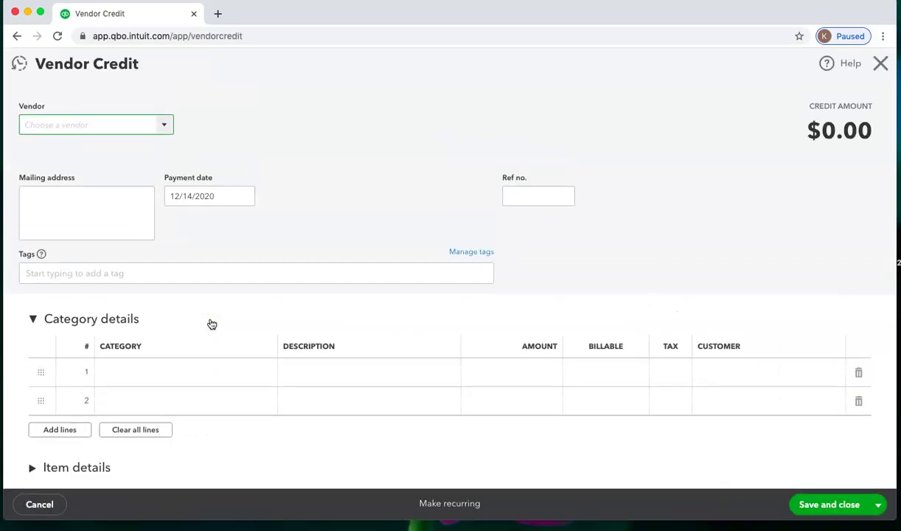
left_click(163, 124)
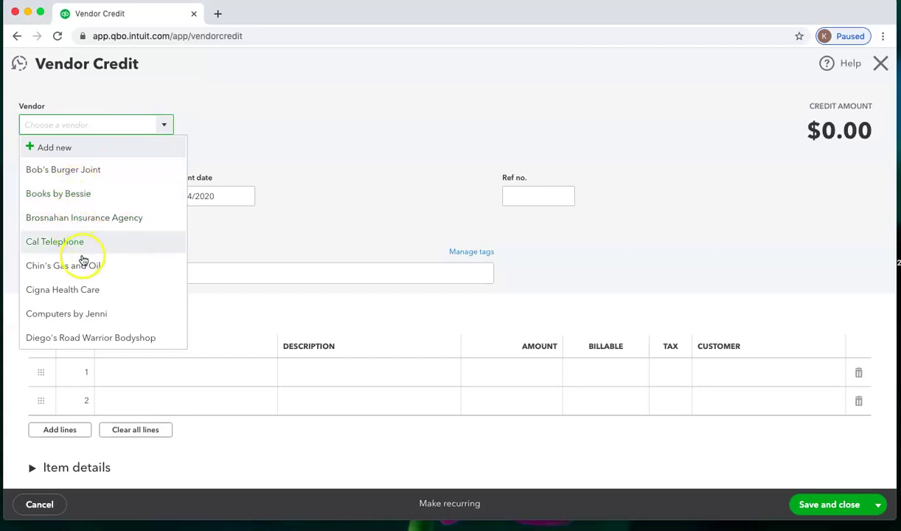
left_click(58, 195)
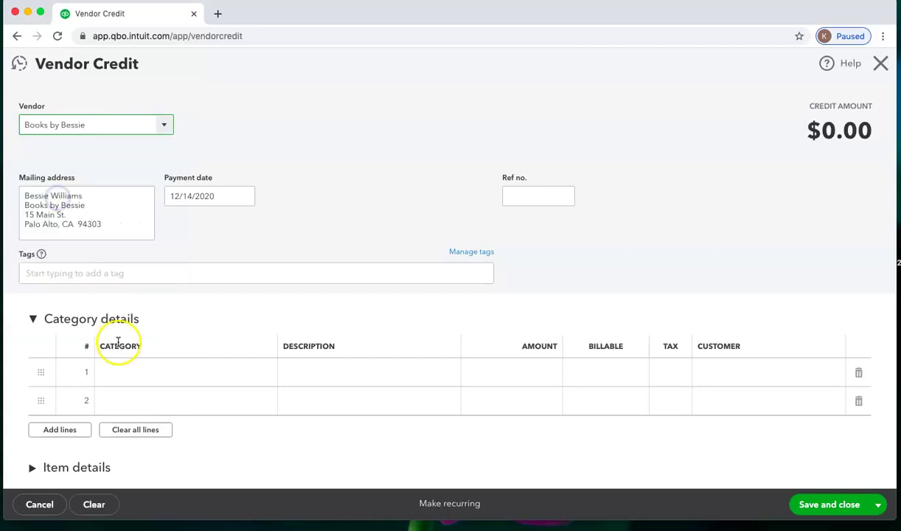
Expand the item details section of the vendor credit and look over both line tables.
left_click(150, 370)
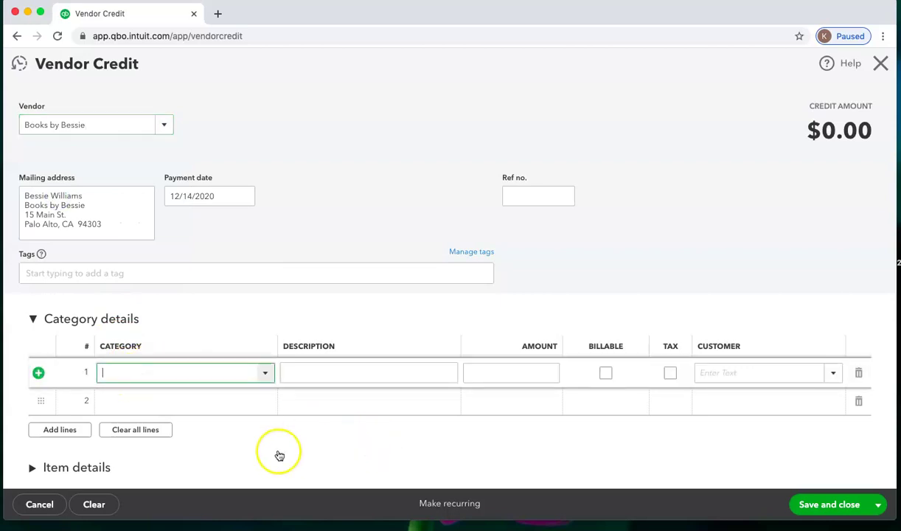
left_click(79, 469)
scroll(736, 380, "down", 3)
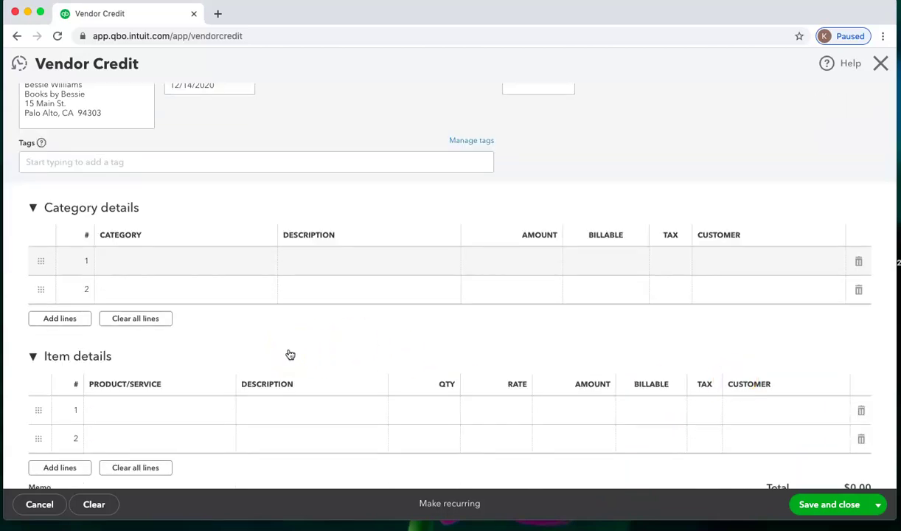
scroll(295, 324, "up", 3)
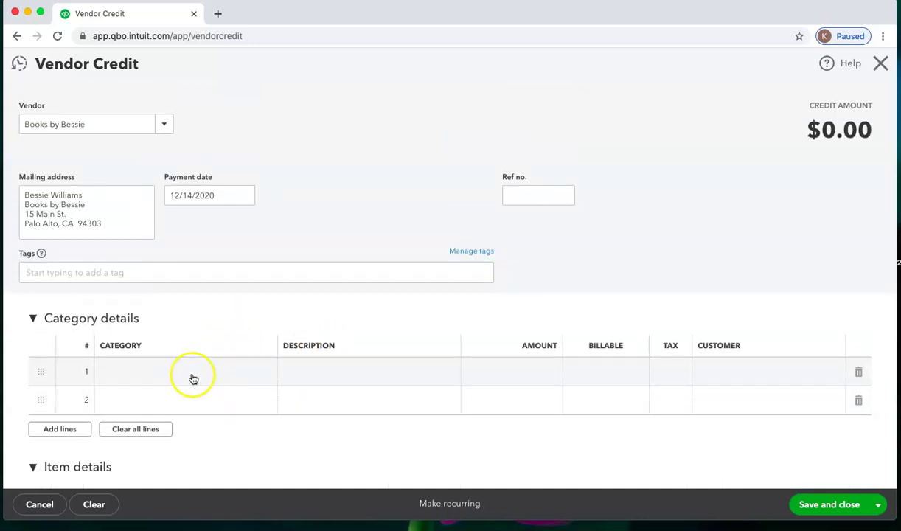
Fill the first category line of the vendor credit with Office Expenses and an amount of 20.
left_click(192, 378)
type("of")
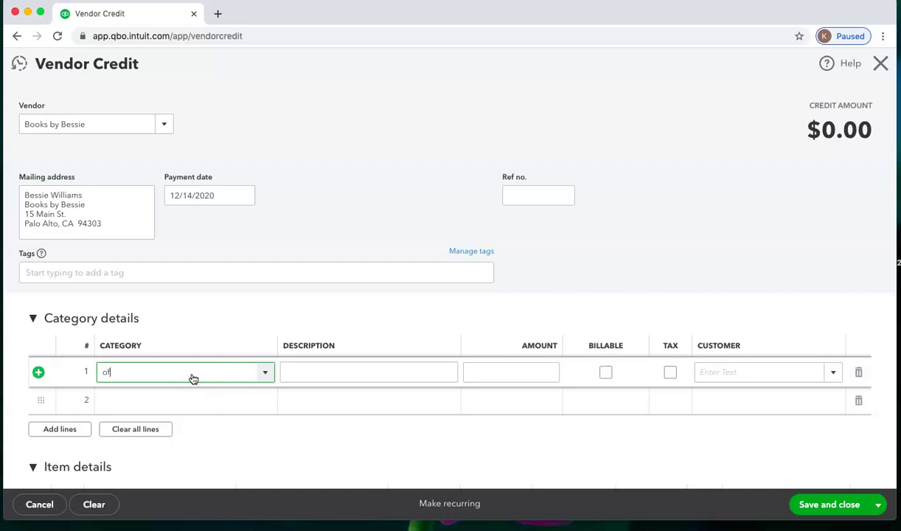
type("f")
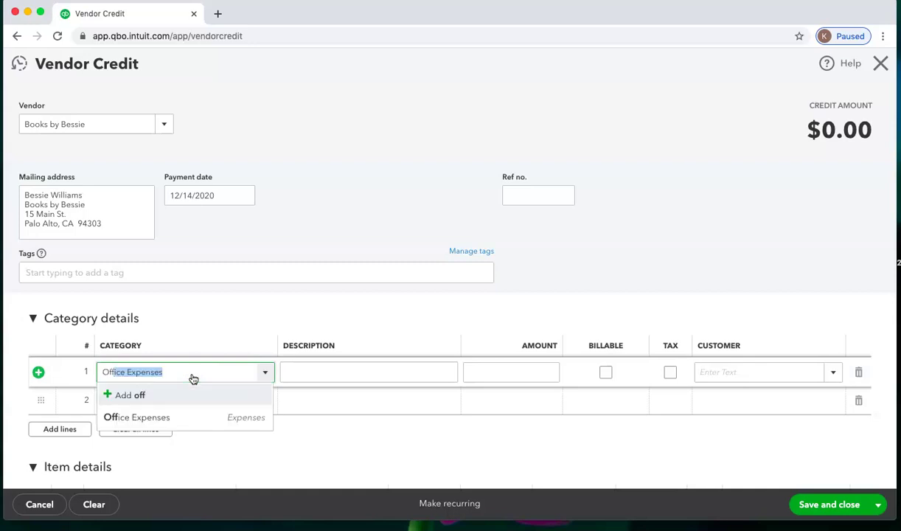
left_click(149, 417)
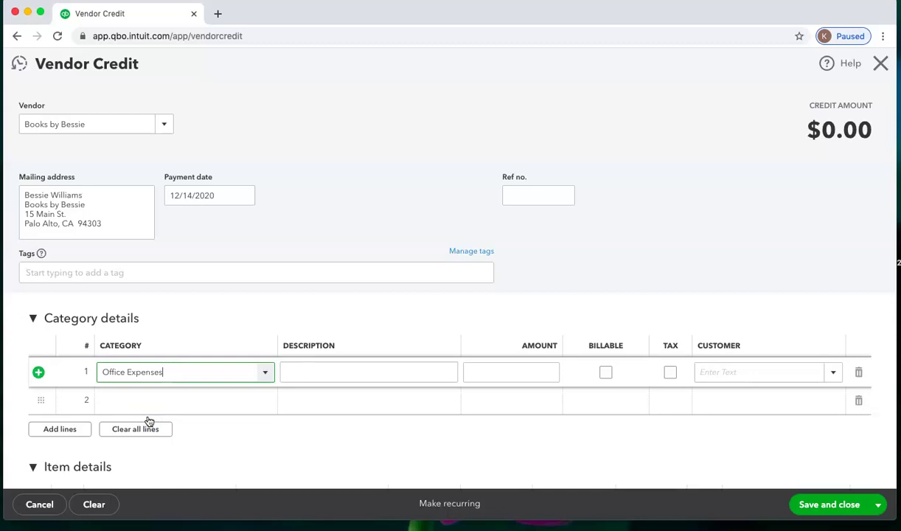
left_click(523, 374)
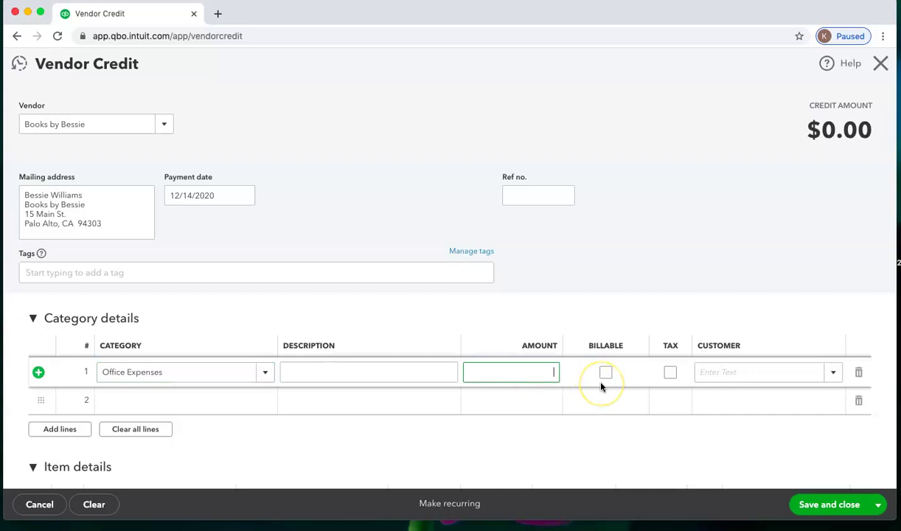
type("20")
Save and close the Books by Bessie vendor credit, leaving its description and customer empty.
left_click(715, 374)
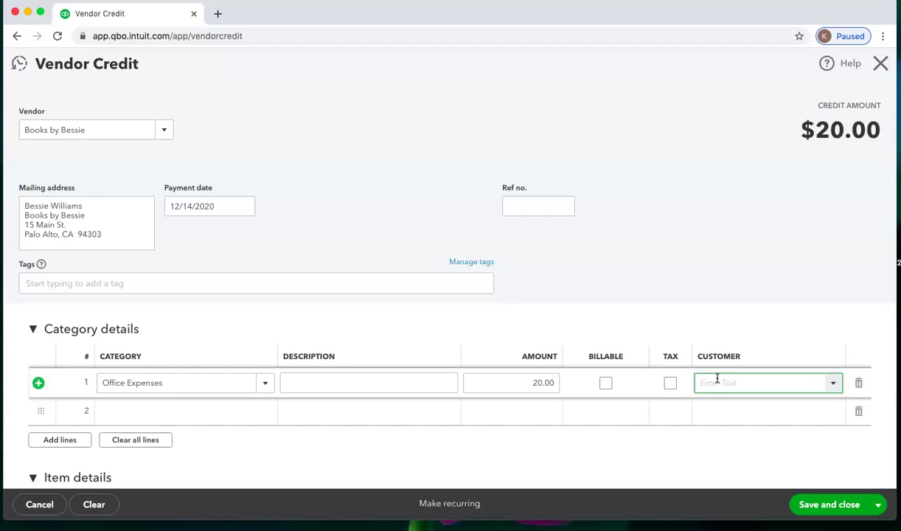
left_click(342, 378)
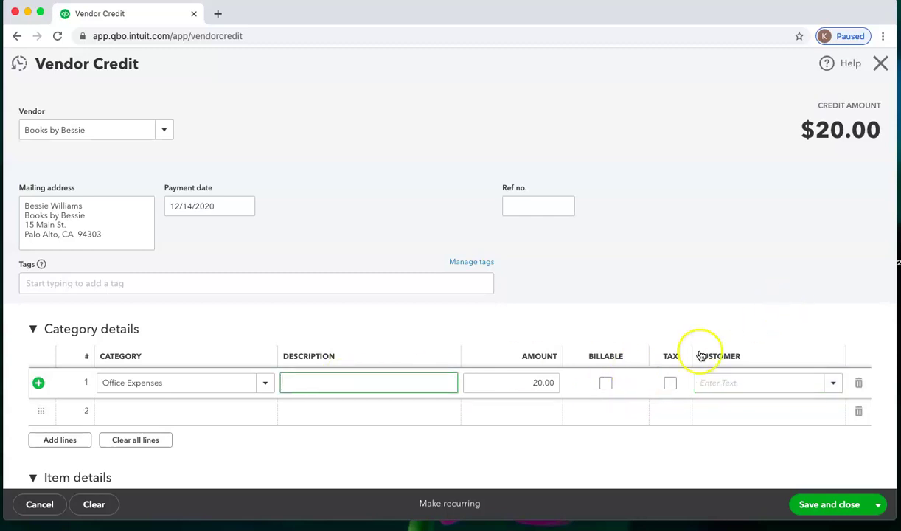
scroll(787, 332, "down", 5)
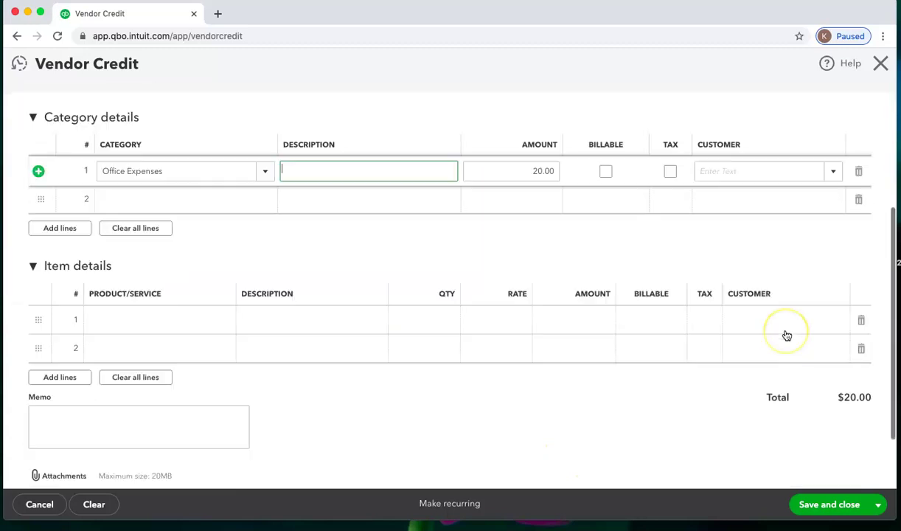
left_click(86, 344)
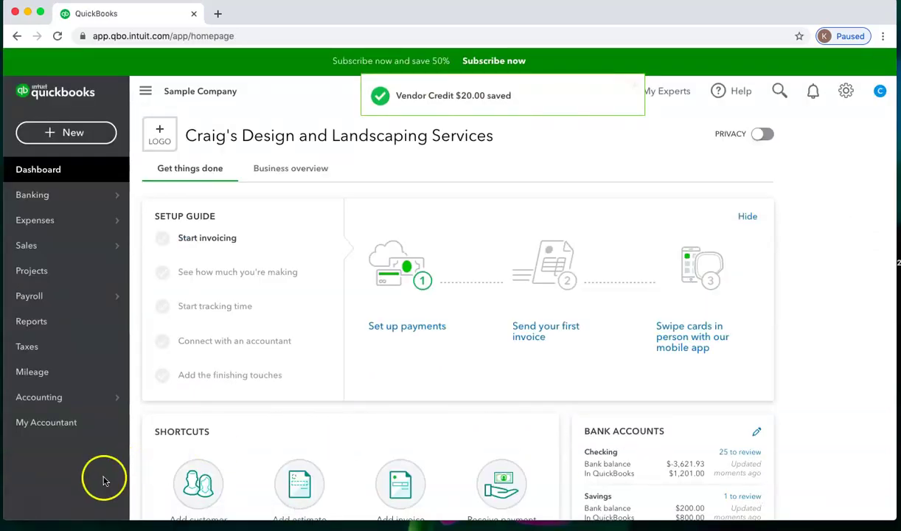
left_click(47, 483)
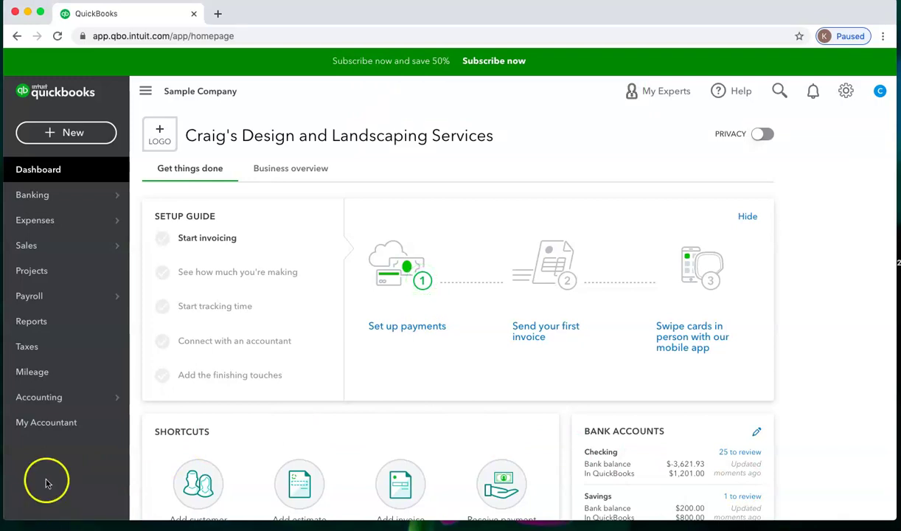
Open the bill payment form and set the payment account to Checking.
left_click(59, 135)
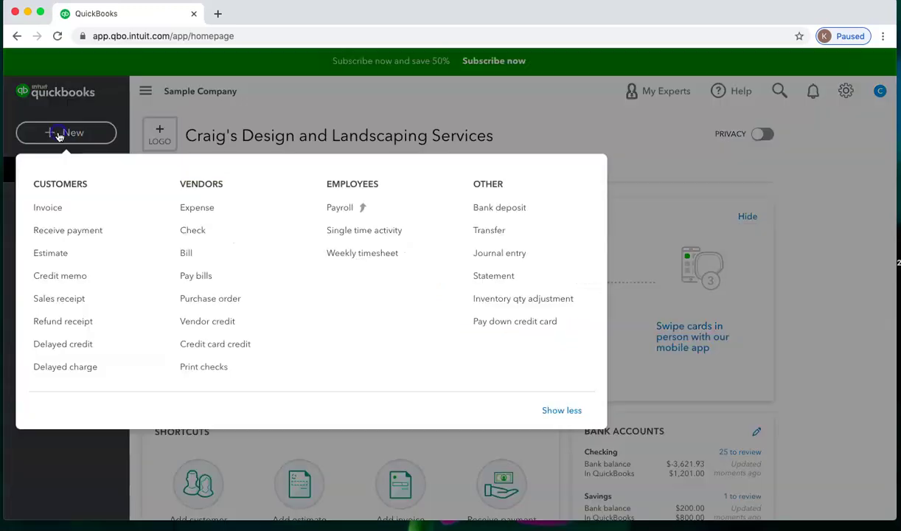
left_click(199, 275)
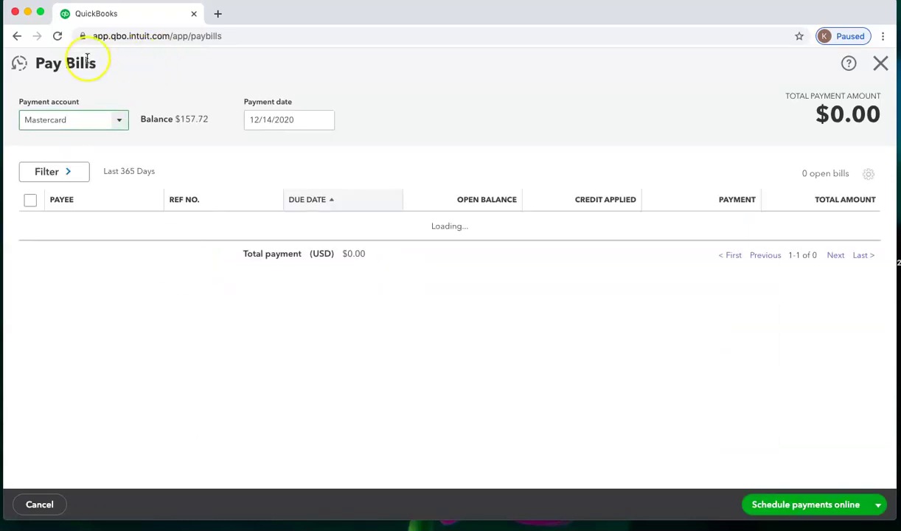
left_click(118, 121)
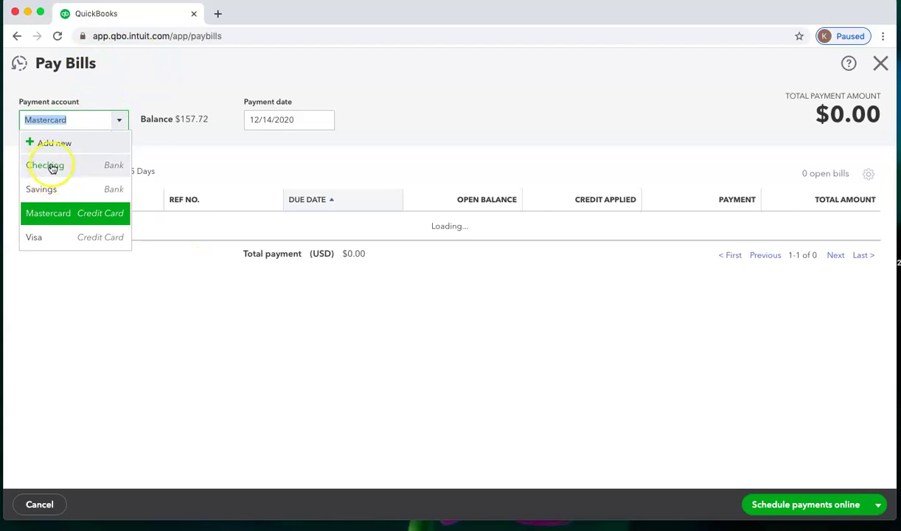
left_click(47, 166)
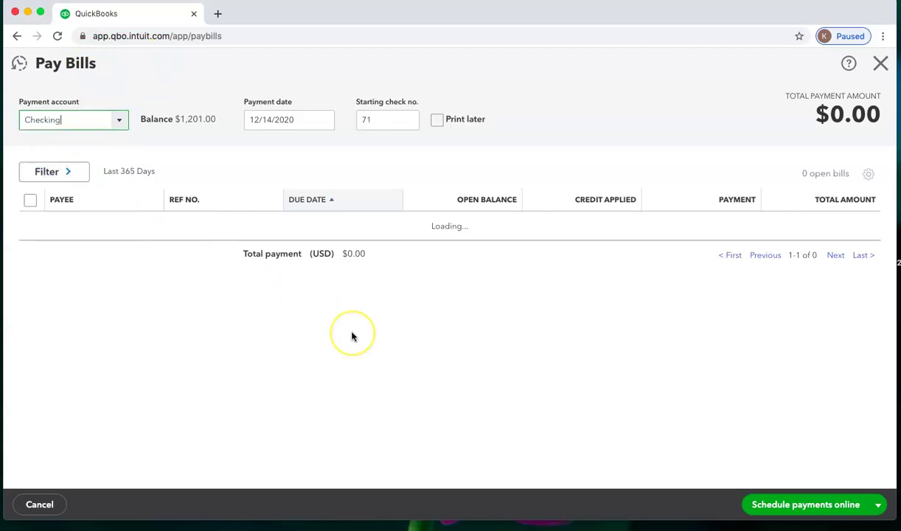
left_click(466, 328)
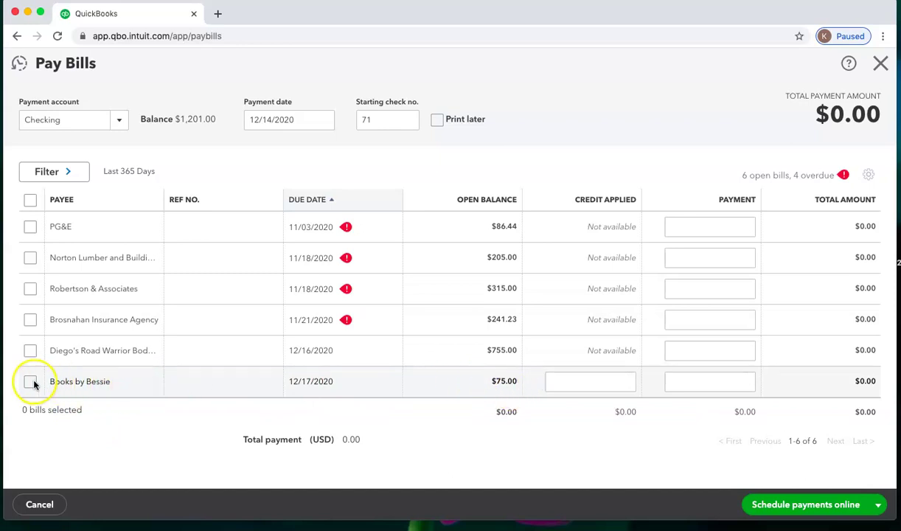
Apply a credit of 20.00 to the Books by Bessie bill.
left_click(574, 381)
type("20.0")
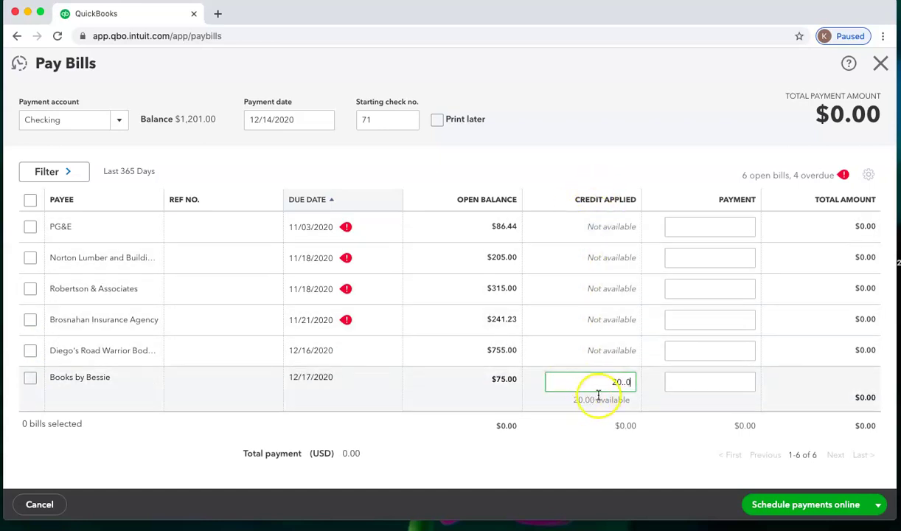
key("BackSpace")
key("BackSpace")
left_click(576, 383)
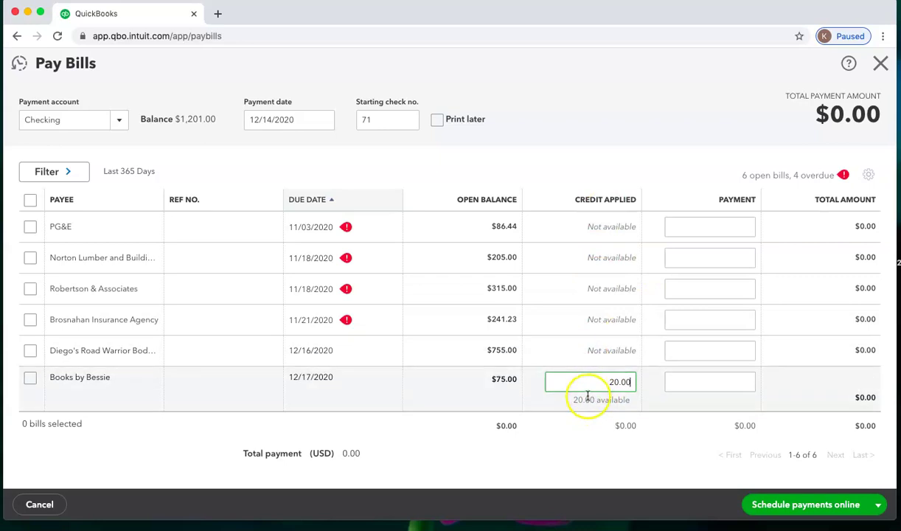
left_click(568, 411)
key("Tab")
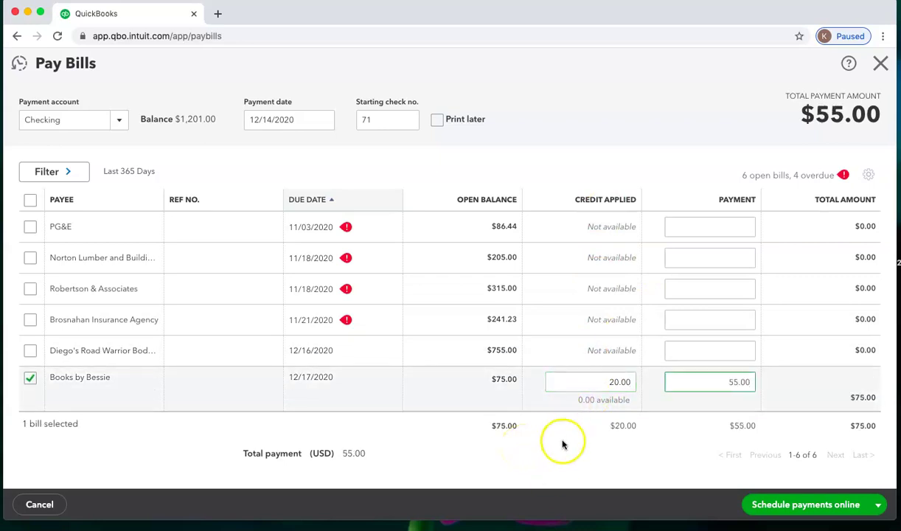
Clear the payment amount of the Books by Bessie bill.
left_click_drag(718, 380, 756, 382)
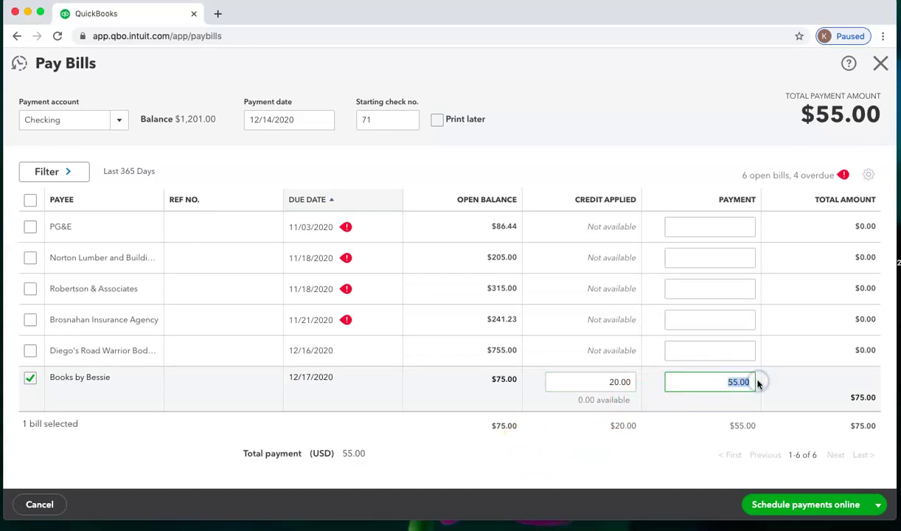
type("00")
key("Tab")
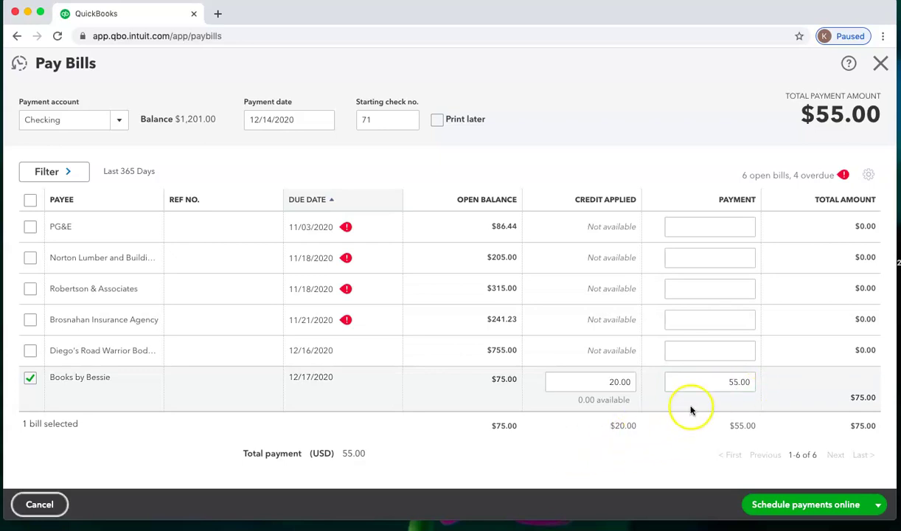
left_click_drag(730, 380, 756, 381)
key("BackSpace")
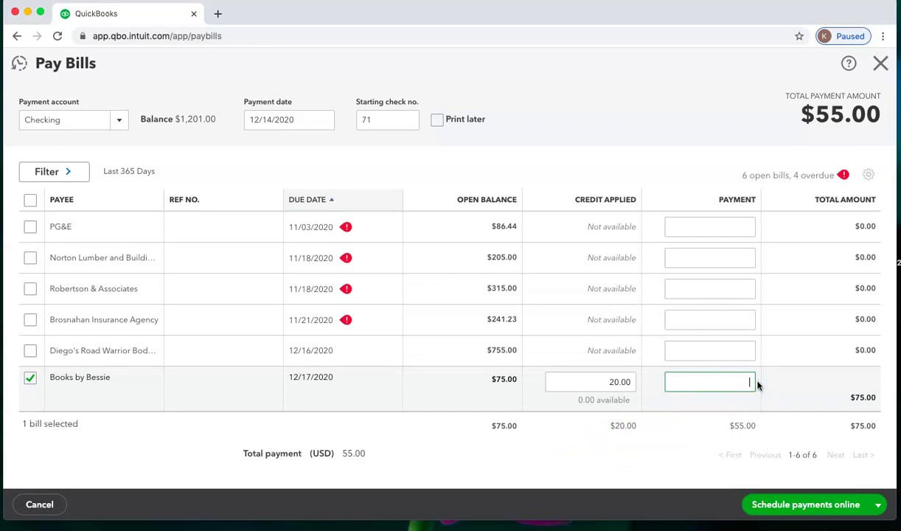
key("Tab")
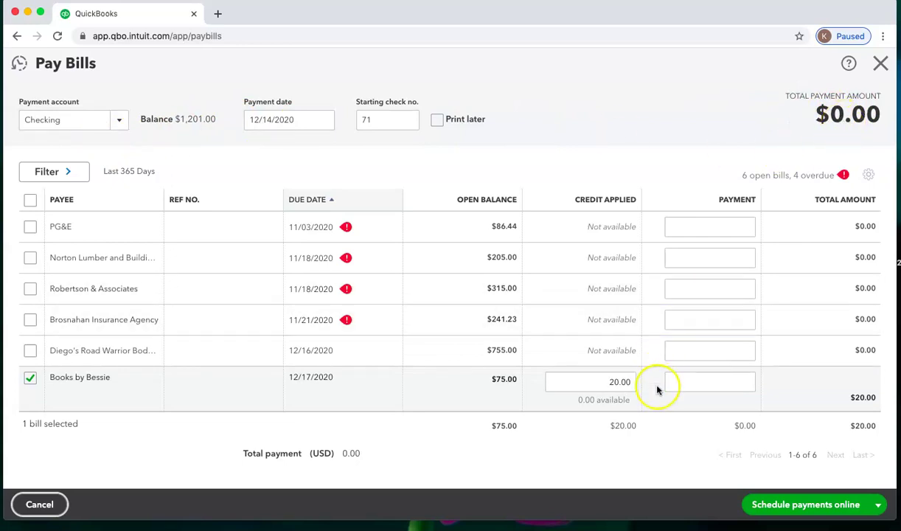
Set the Books by Bessie payment to 55.00, and save and close the bill payment.
left_click(703, 384)
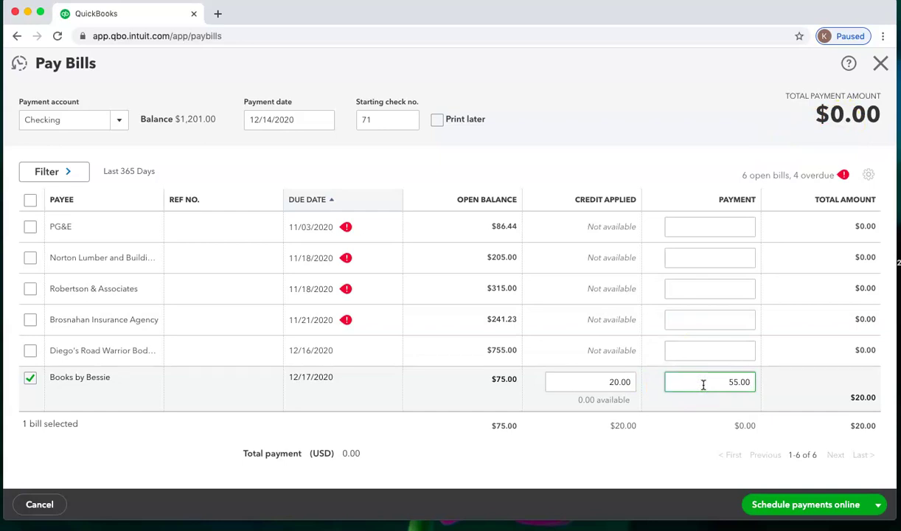
key("Tab")
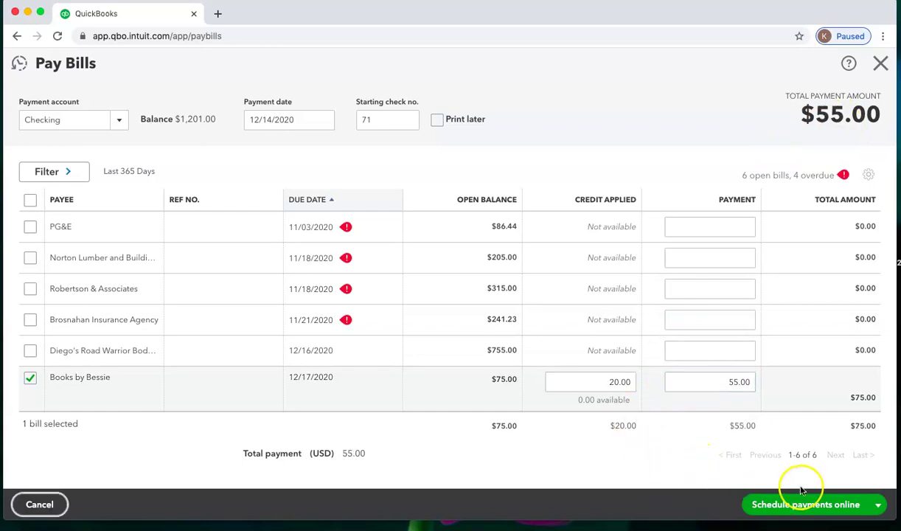
left_click(878, 506)
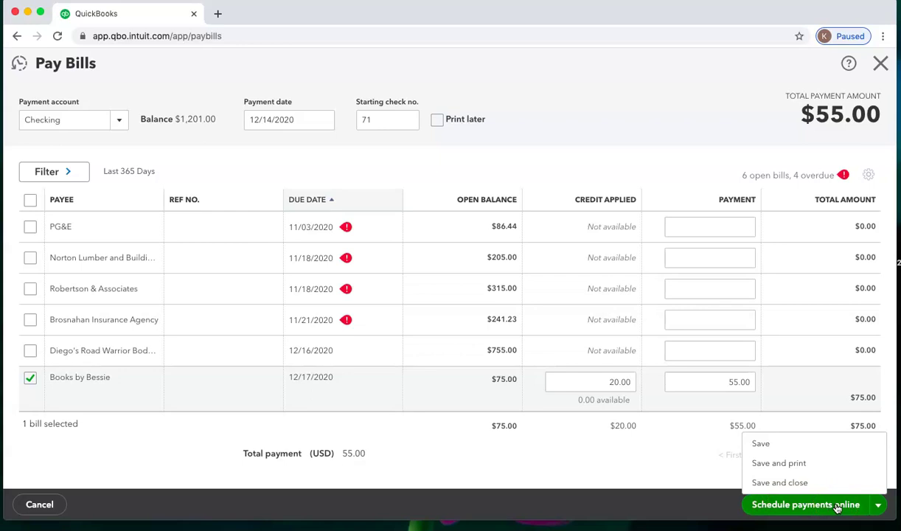
left_click(792, 478)
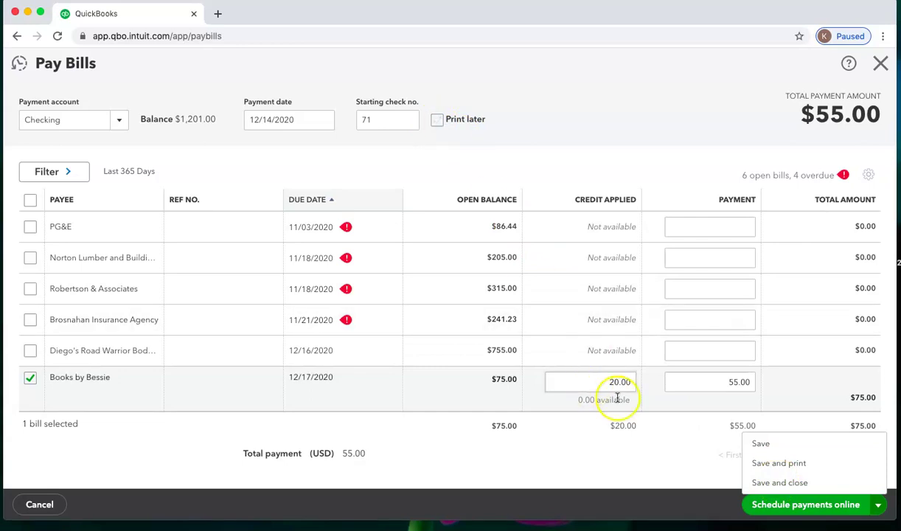
left_click(765, 483)
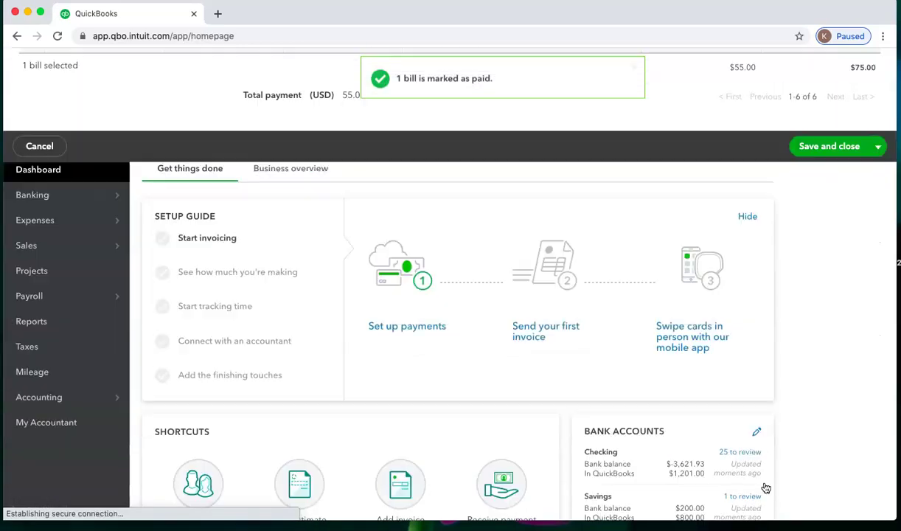